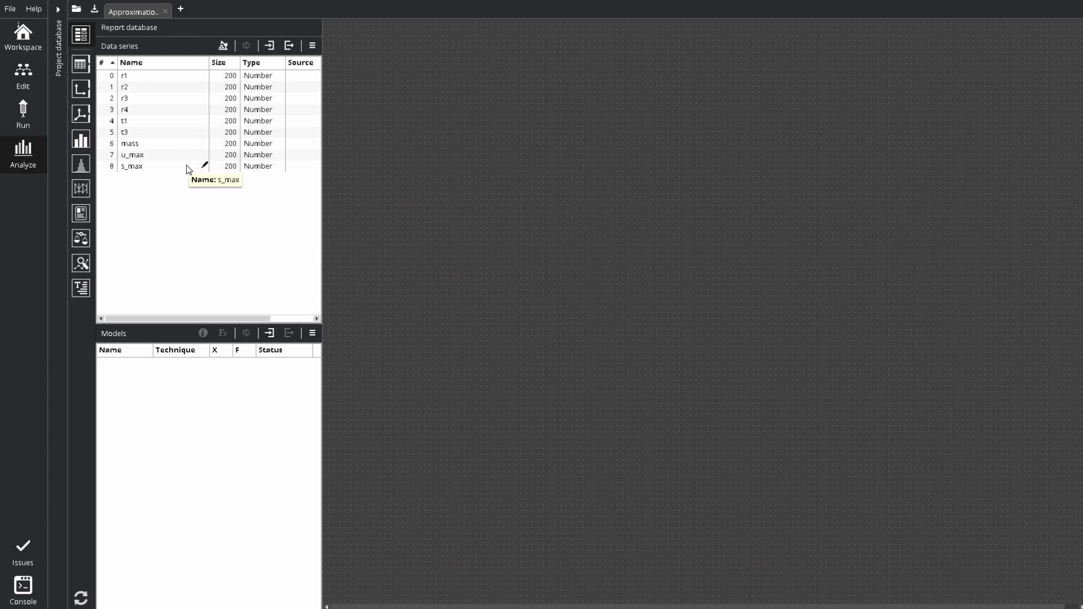
# Select all nine data series from r1 through s_max and show their actions menu.
pyautogui.click(182, 76)
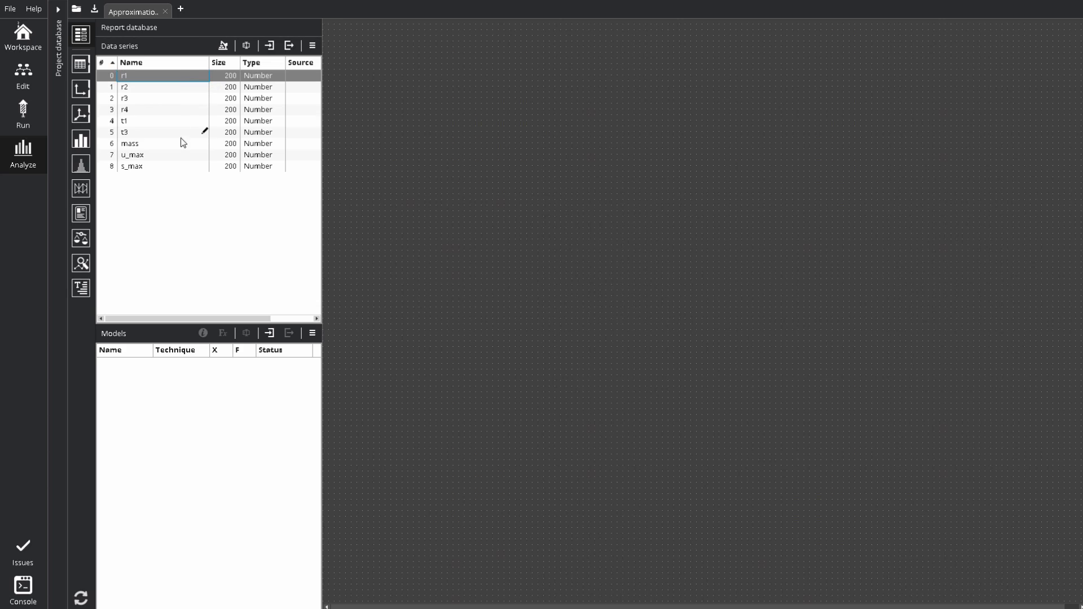
pyautogui.keyDown('shift'); pyautogui.click(180, 168); pyautogui.keyUp('shift')
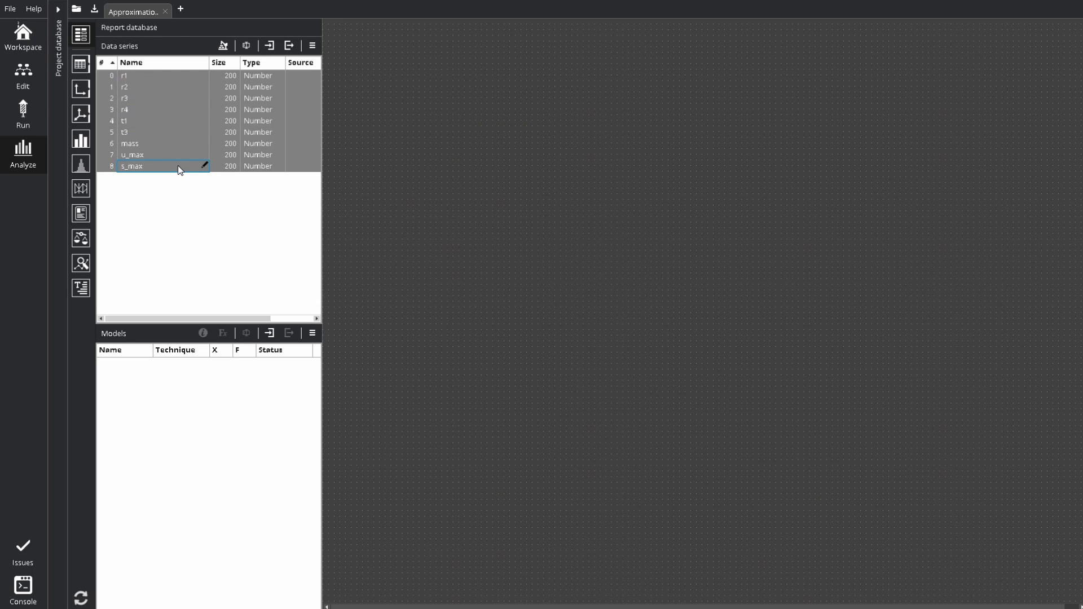
pyautogui.click(312, 46)
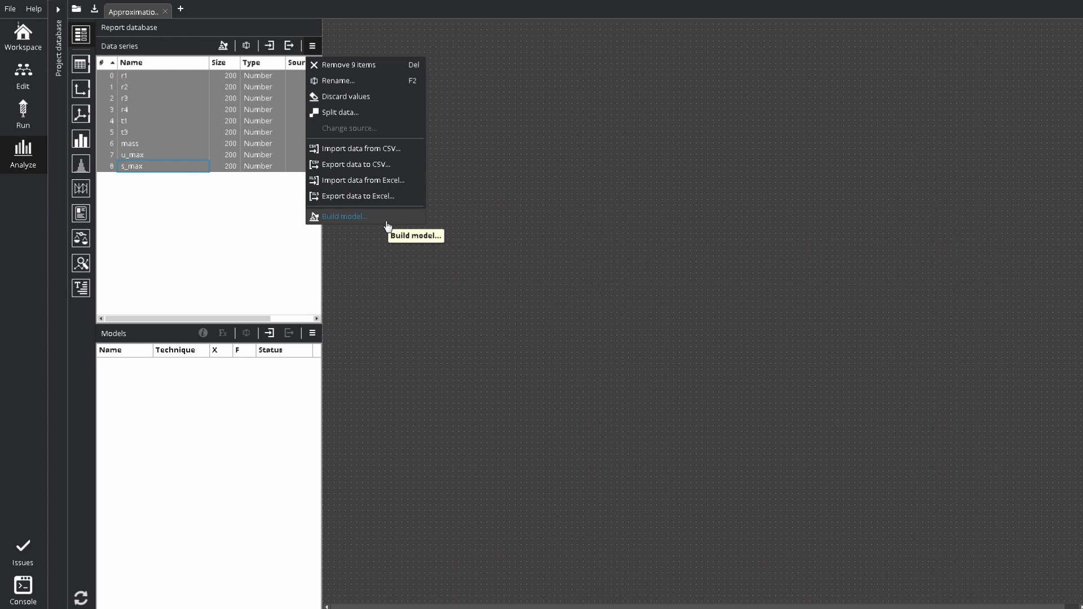
# Start a new model from the series, setting mass, u_max and s_max as outputs.
pyautogui.click(222, 46)
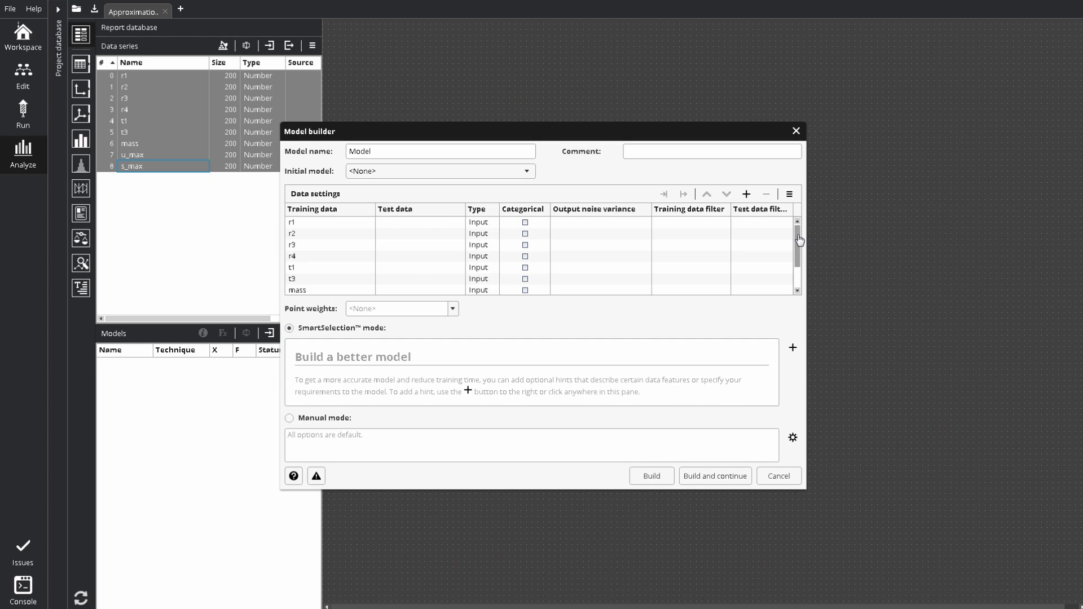
pyautogui.moveTo(799, 240); pyautogui.dragTo(799, 259)
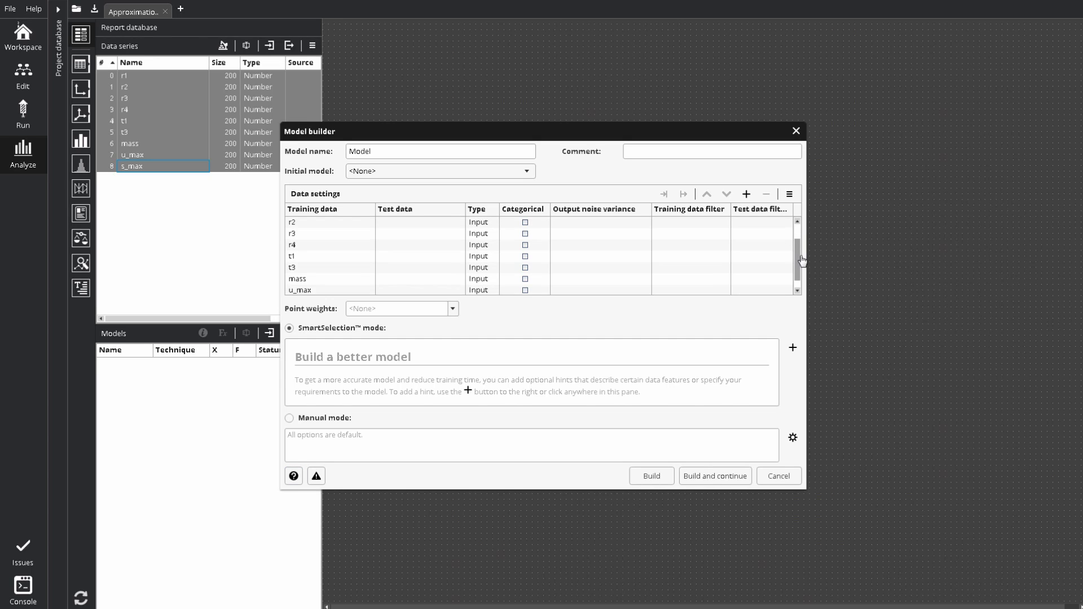
pyautogui.click(494, 255)
pyautogui.click(494, 285)
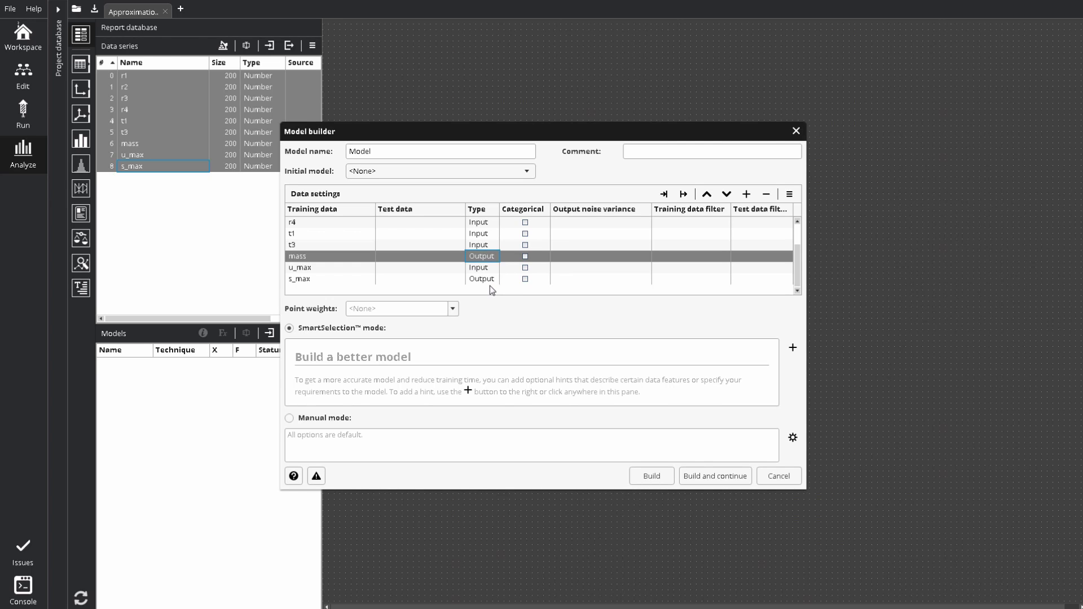
pyautogui.keyDown('shift'); pyautogui.click(482, 279); pyautogui.keyUp('shift')
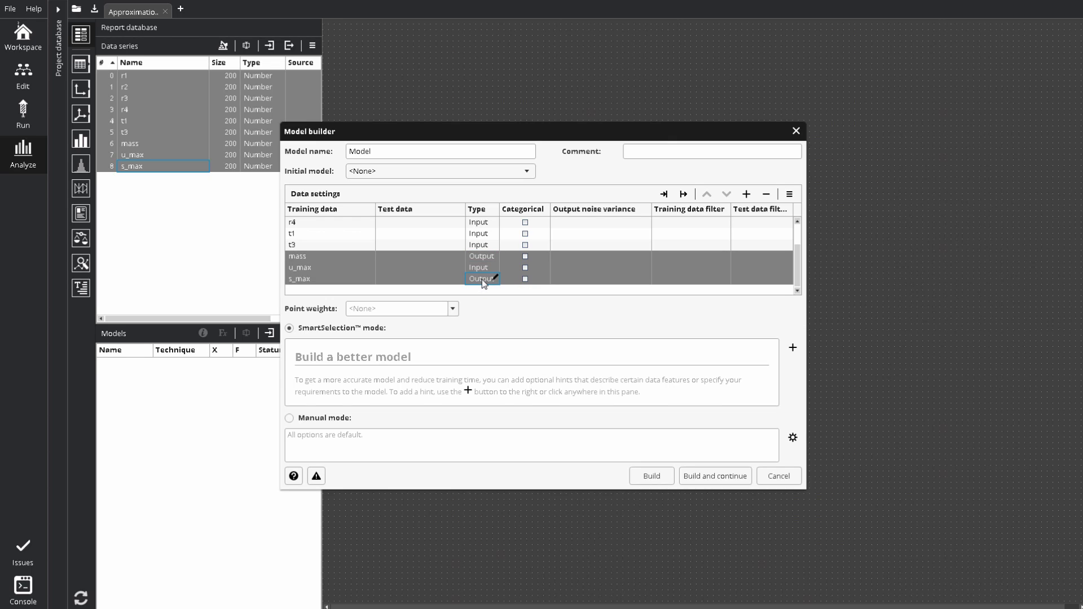
pyautogui.click(684, 194)
# Name the model 'Smart' with the comment 'My little disk'.
pyautogui.moveTo(502, 157); pyautogui.dragTo(319, 155)
pyautogui.write('Smart')
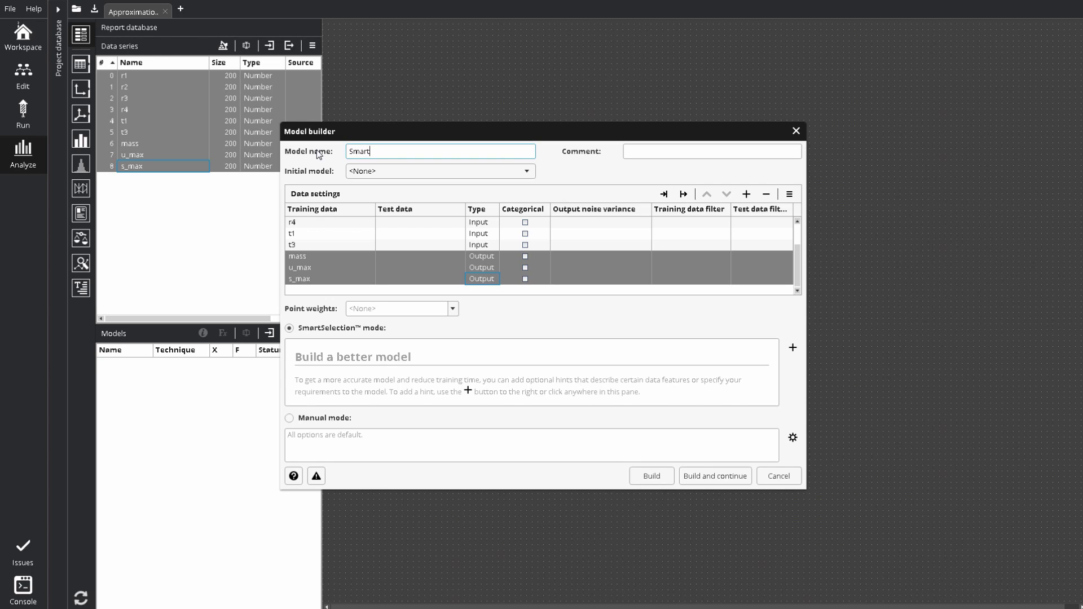
pyautogui.click(667, 149)
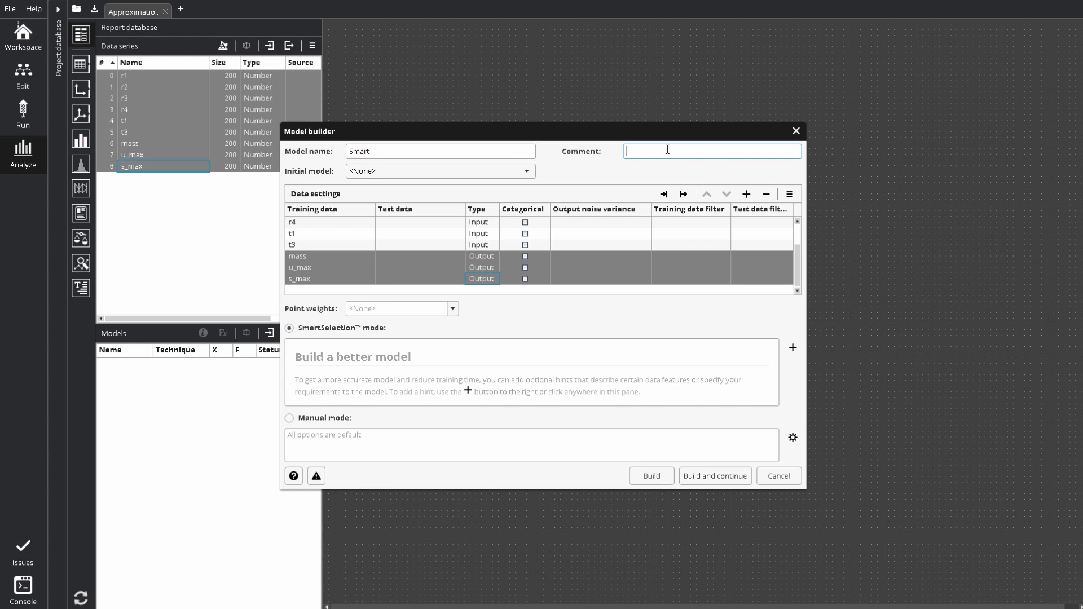
pyautogui.write('My little disk')
# Add the Accuracy evaluation hint to SmartSelection and build the Smart model.
pyautogui.click(792, 348)
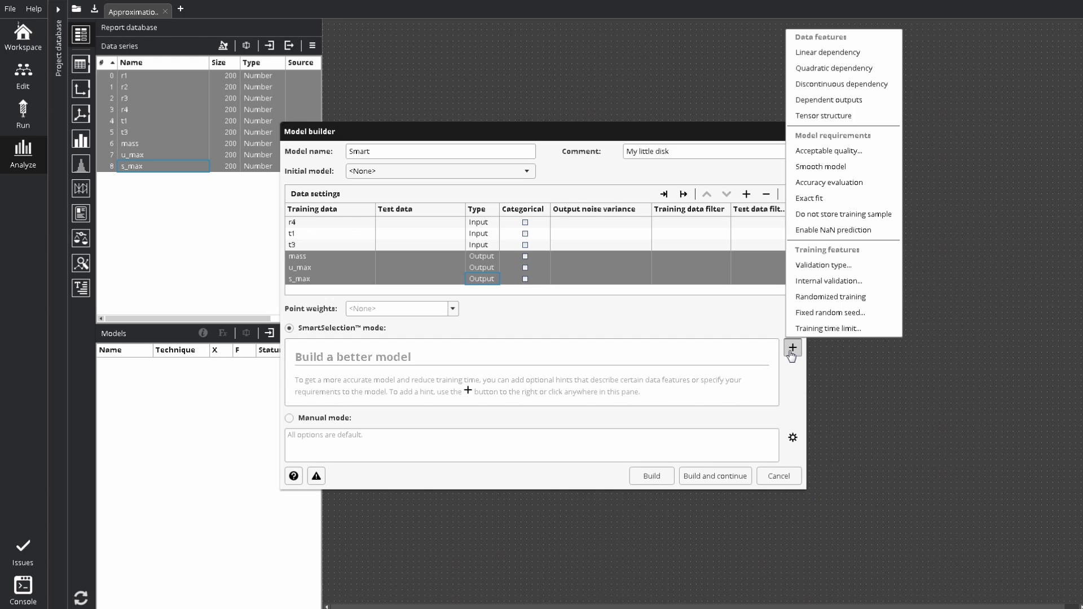
pyautogui.click(837, 183)
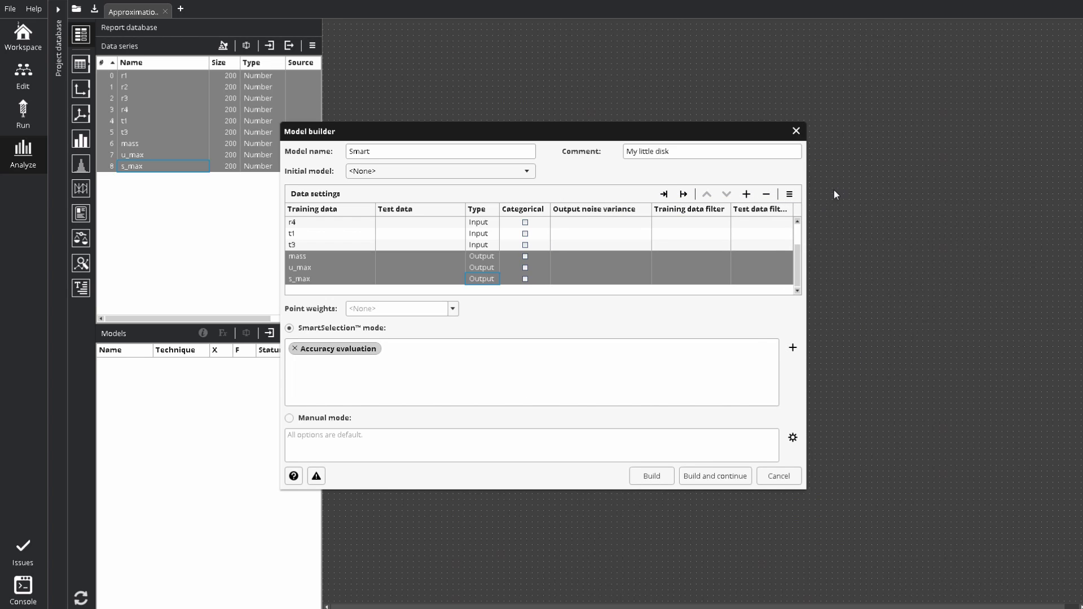
pyautogui.click(652, 476)
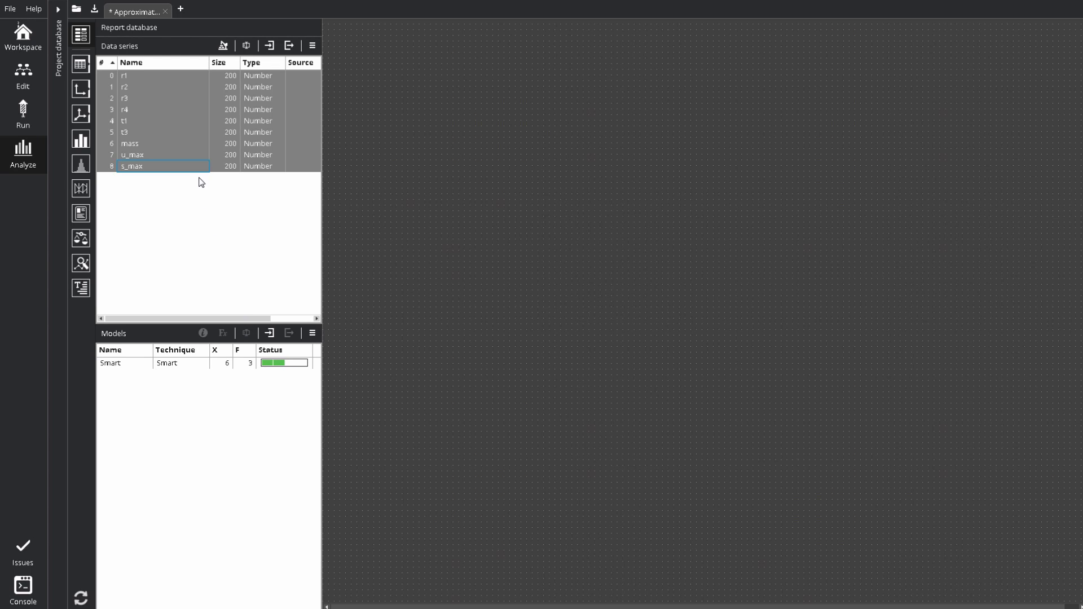
# Start a second model with mass, u_max and s_max as outputs, named RSM.
pyautogui.click(223, 46)
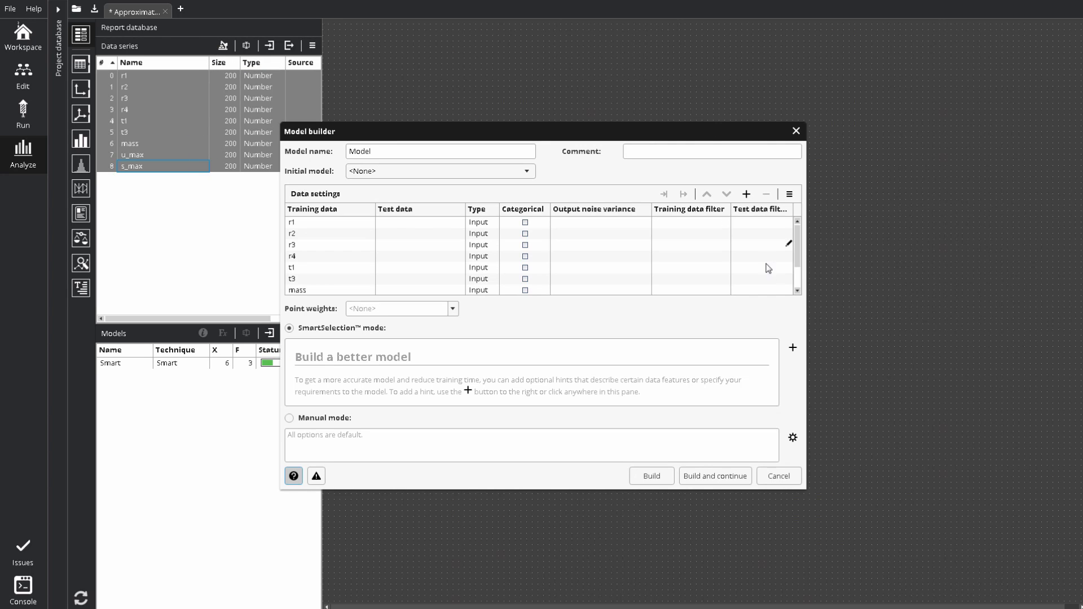
pyautogui.click(798, 278)
pyautogui.moveTo(798, 279); pyautogui.dragTo(774, 288)
pyautogui.click(482, 256)
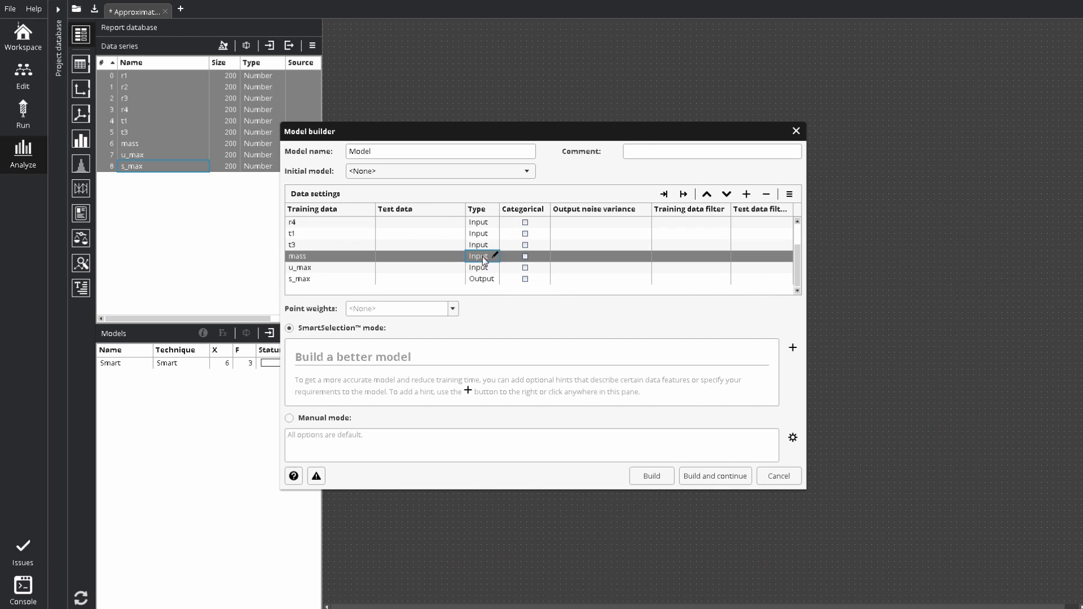
pyautogui.keyDown('shift'); pyautogui.click(485, 276); pyautogui.keyUp('shift')
pyautogui.click(683, 194)
pyautogui.doubleClick(367, 150)
pyautogui.write('RSM')
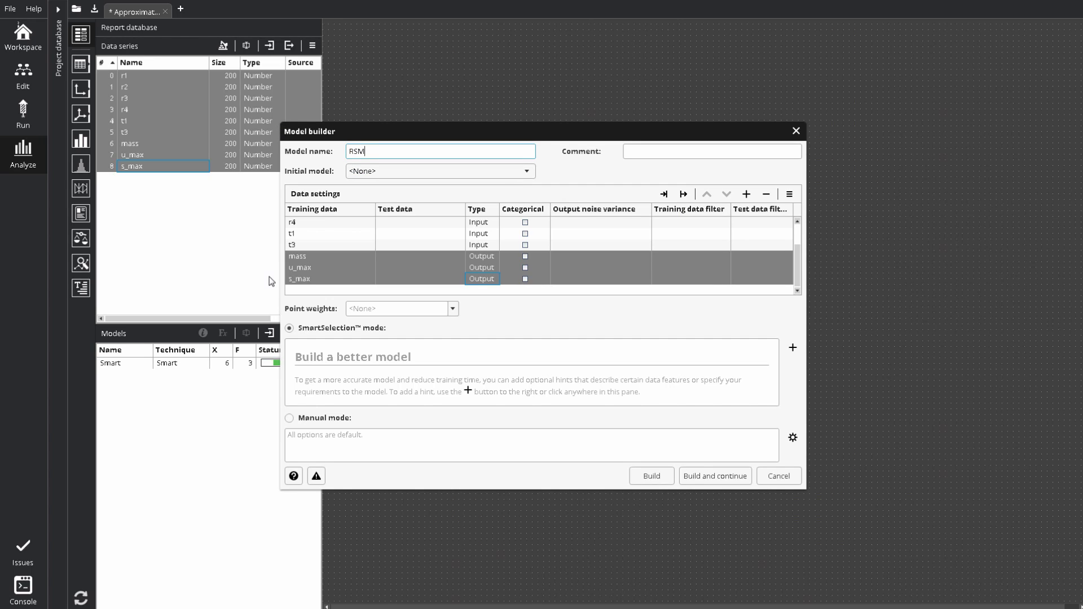
# Manually set GTApprox/Technique to RSM and build the RSM model.
pyautogui.click(290, 418)
pyautogui.click(793, 437)
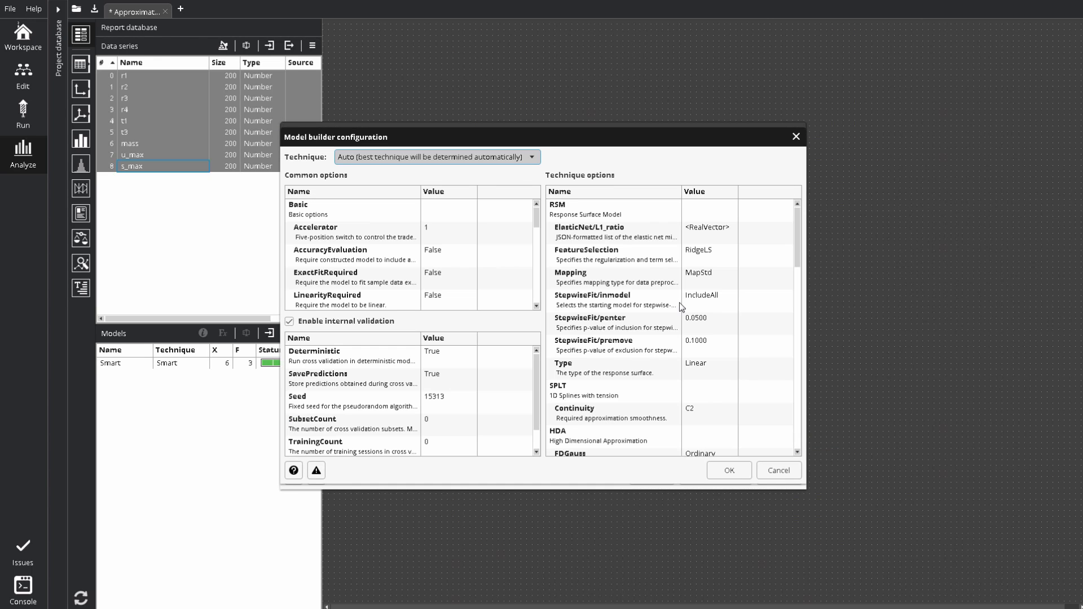
pyautogui.click(531, 157)
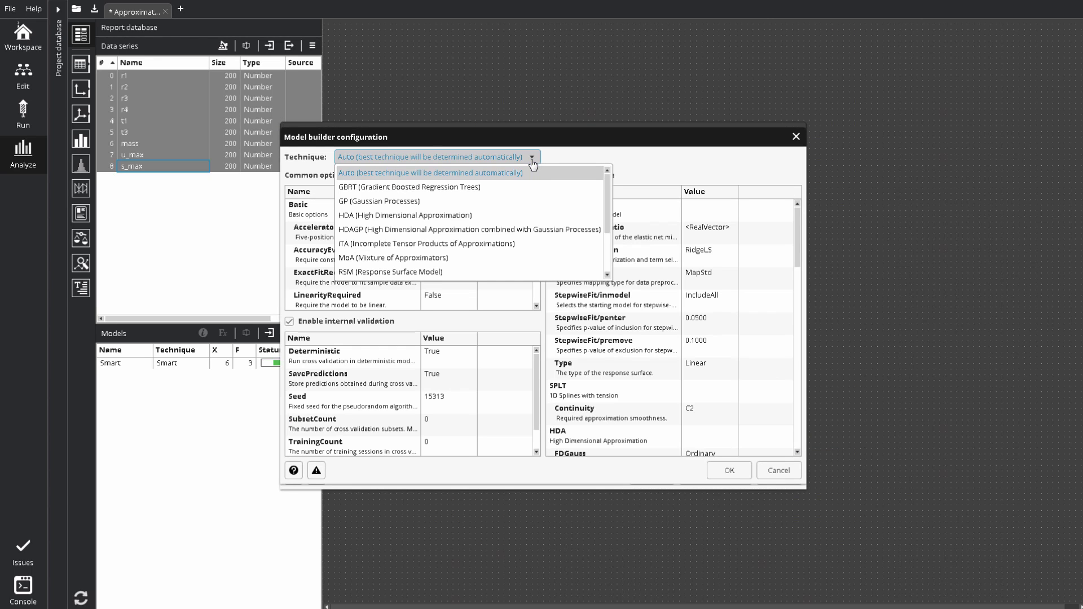
pyautogui.click(515, 271)
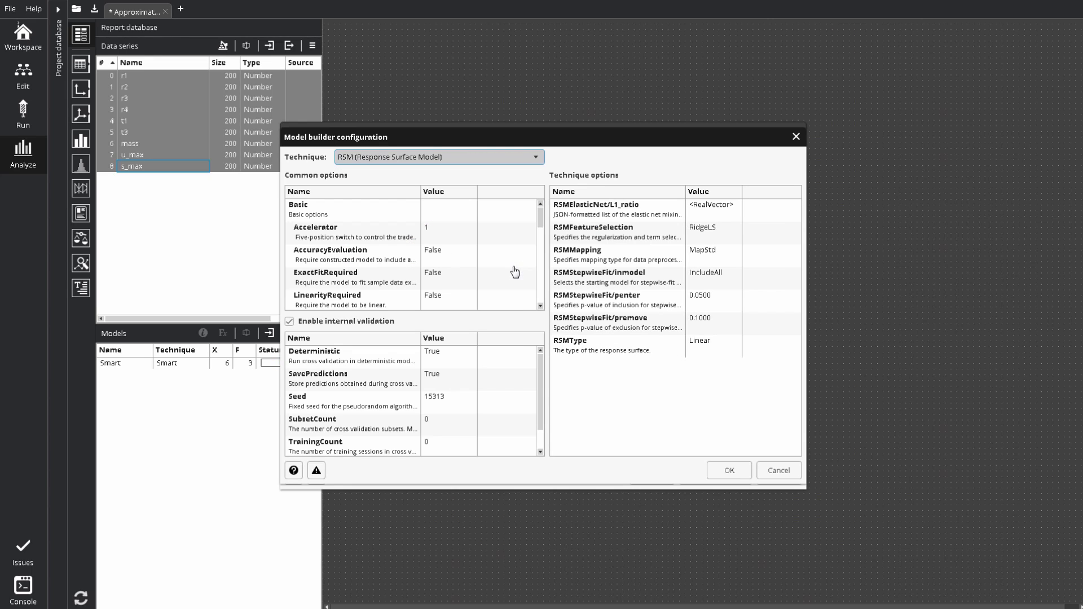
pyautogui.click(723, 470)
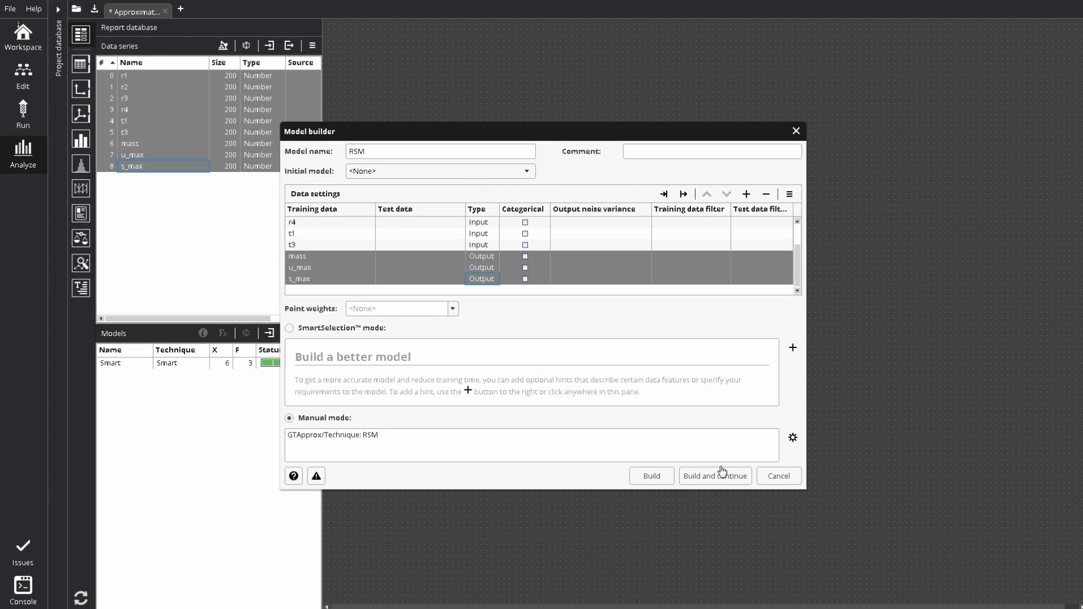
pyautogui.click(654, 476)
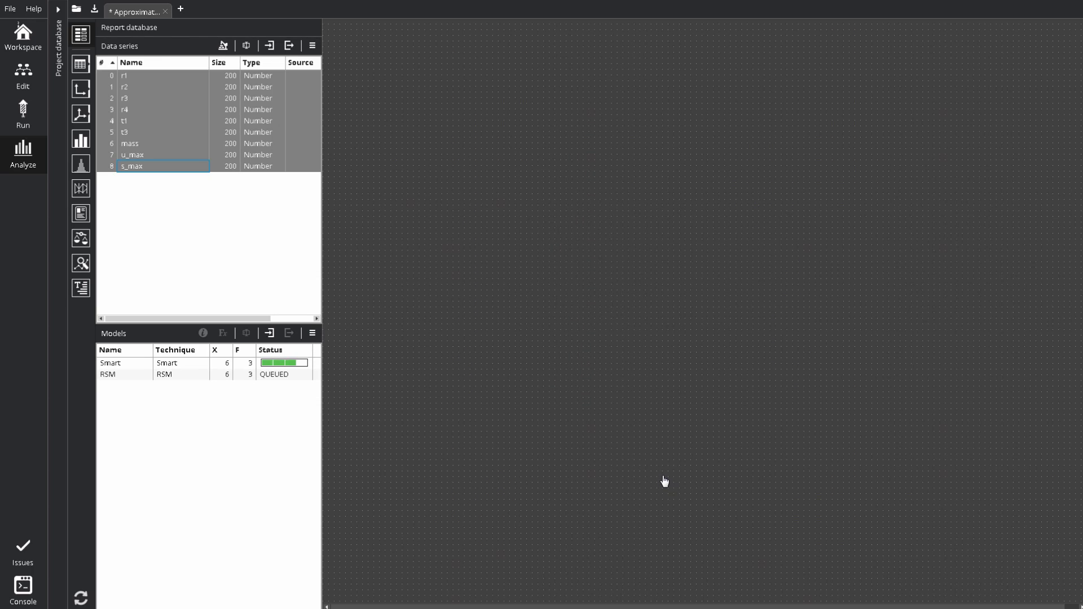
# Retrain Smart with the Accuracy evaluation hint removed, creating Smart 1.
pyautogui.click(198, 364)
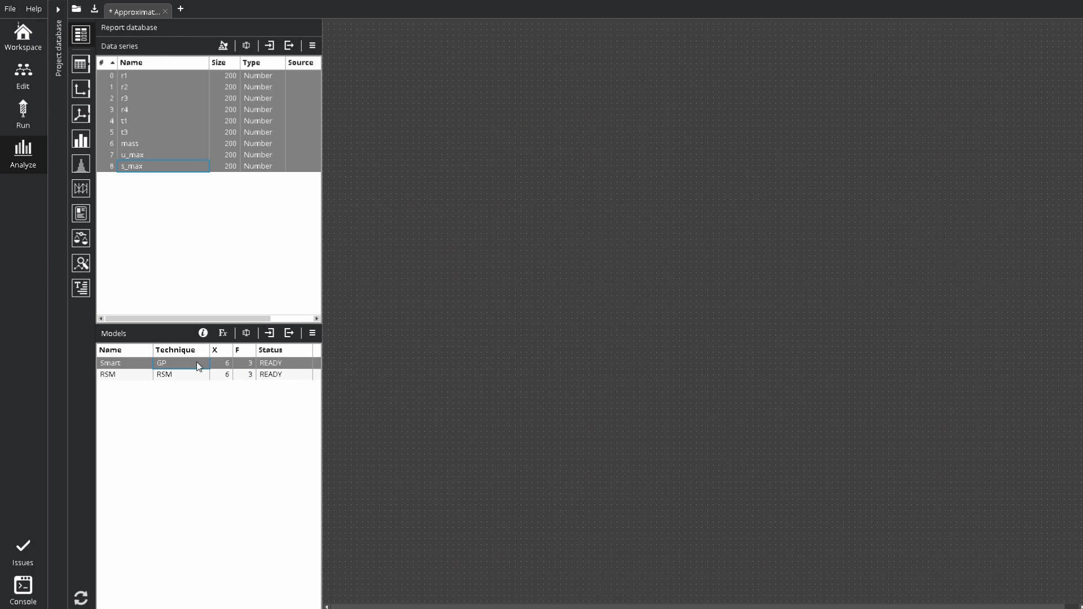
pyautogui.click(312, 333)
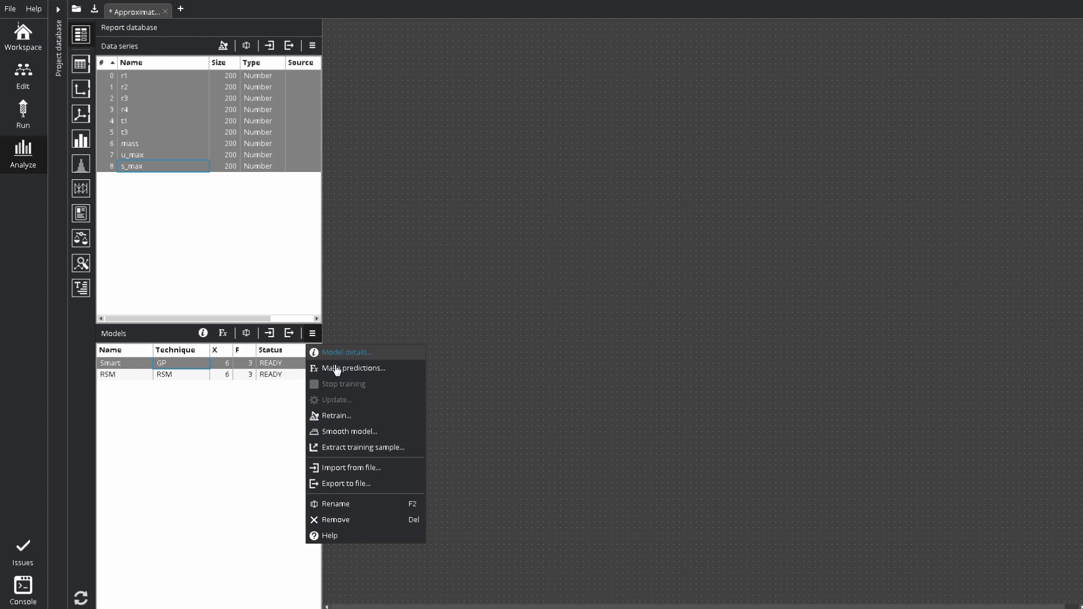
pyautogui.click(362, 423)
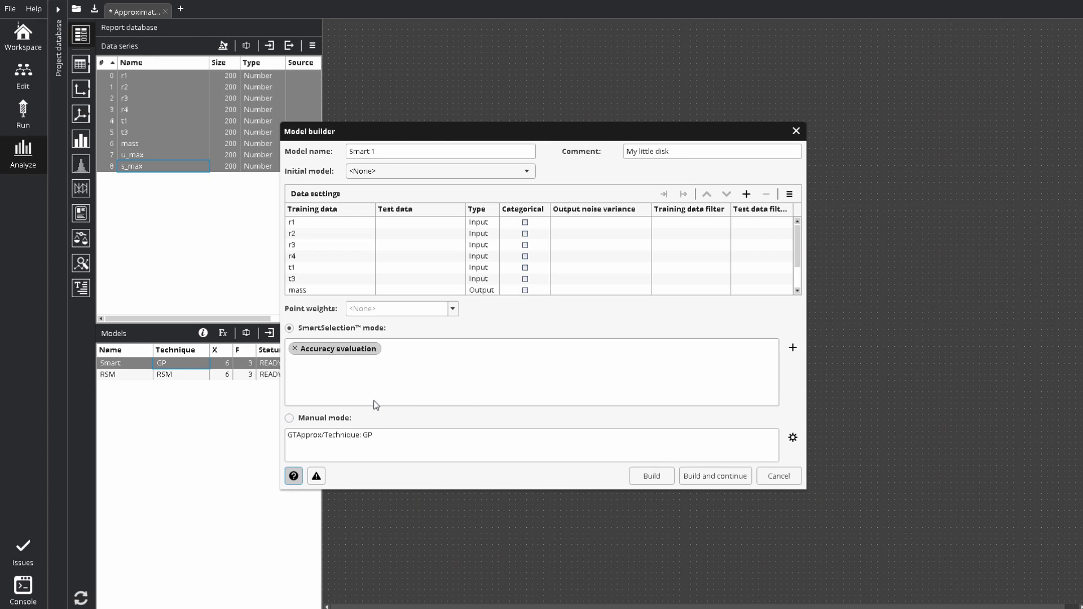
pyautogui.click(294, 349)
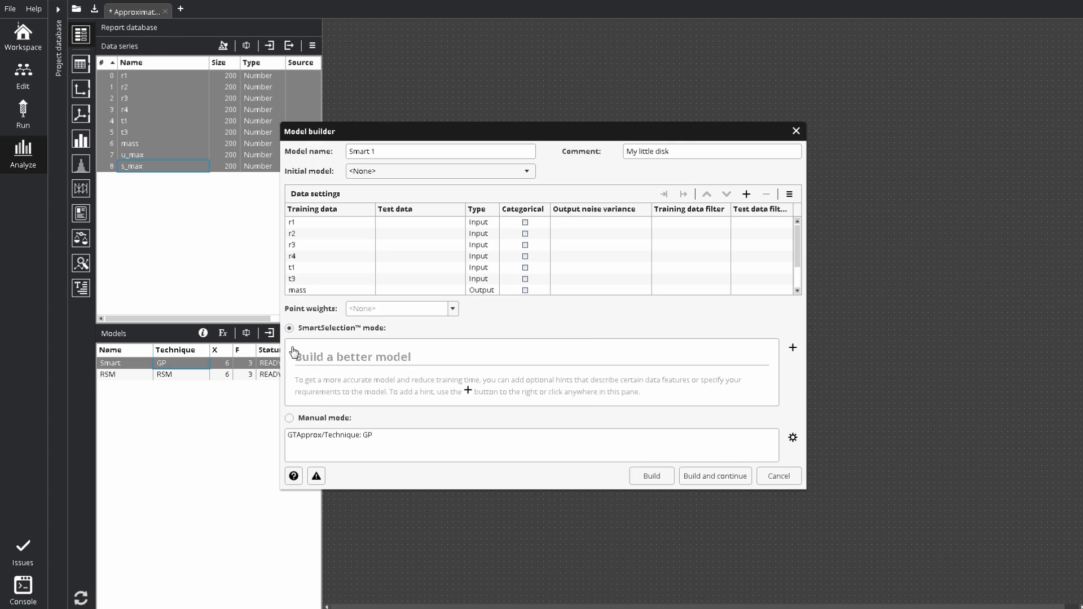
pyautogui.click(653, 476)
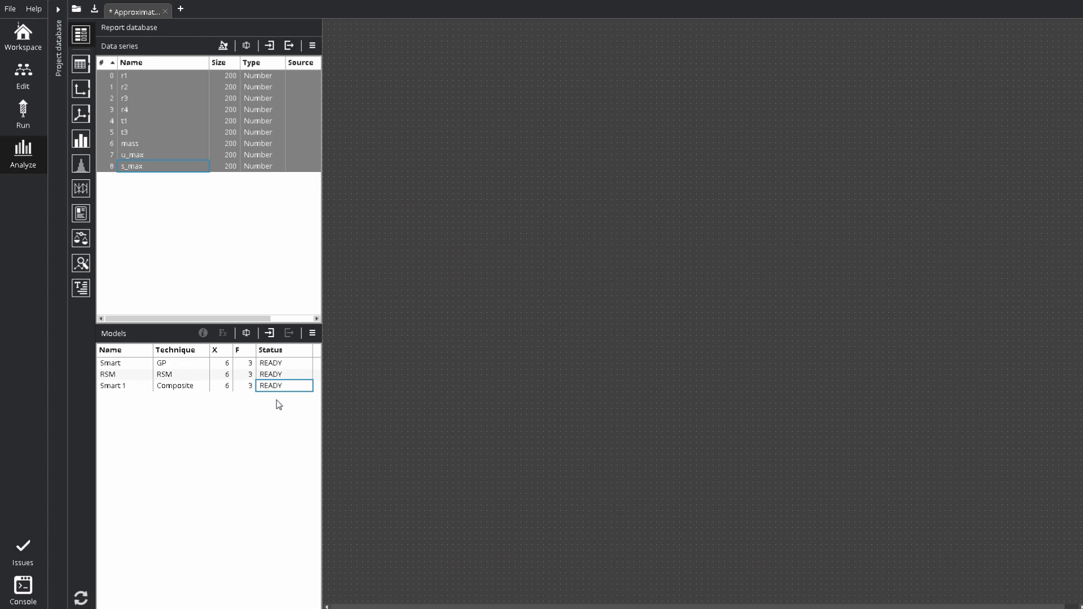
# Remove Smart 1, then review the Smart model's Accuracy tab in Model details.
pyautogui.click(201, 390)
pyautogui.click(312, 334)
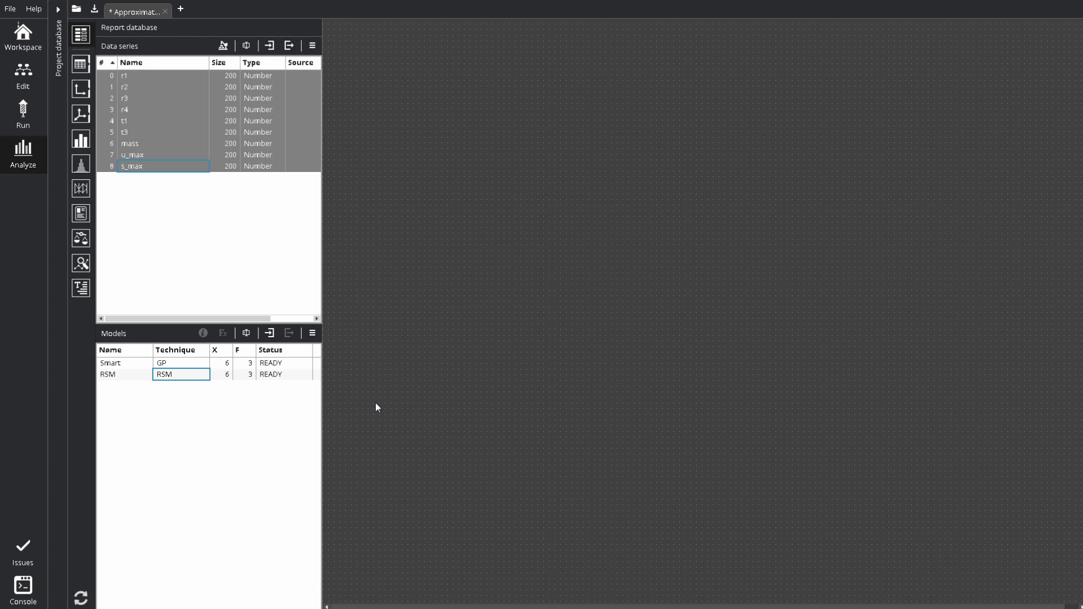
pyautogui.doubleClick(191, 361)
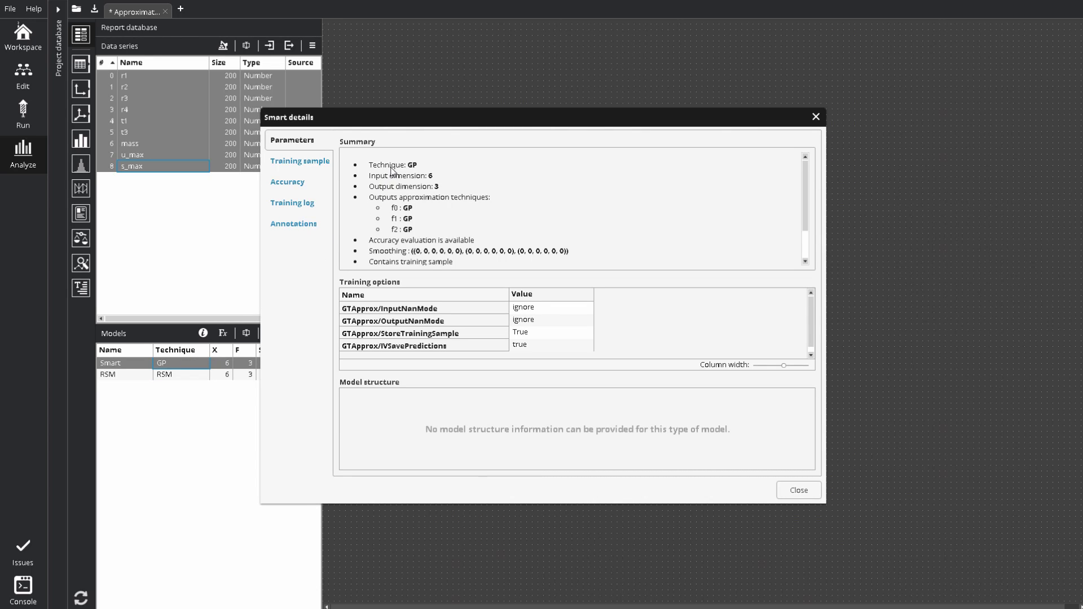
pyautogui.click(286, 186)
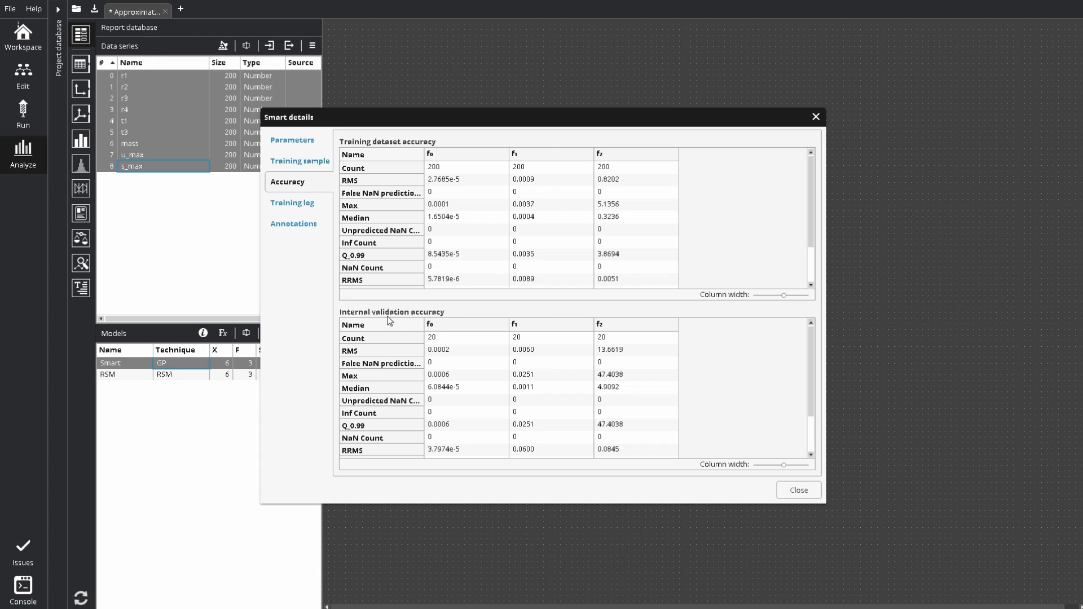
pyautogui.click(790, 493)
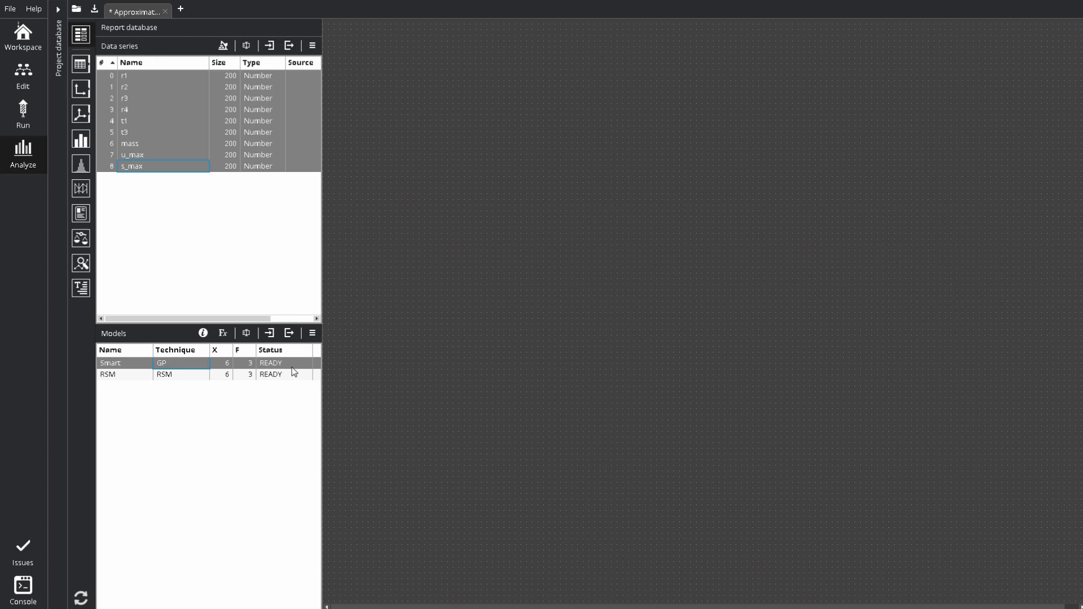
# Export the Smart model to file as an Excel document with linked DLL.
pyautogui.click(312, 333)
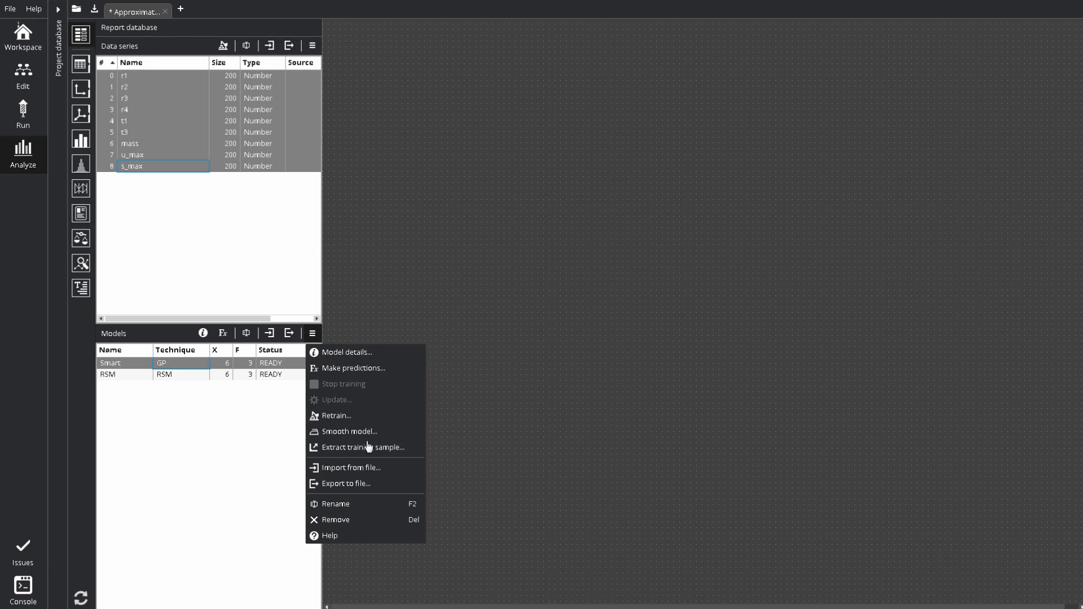
pyautogui.click(377, 483)
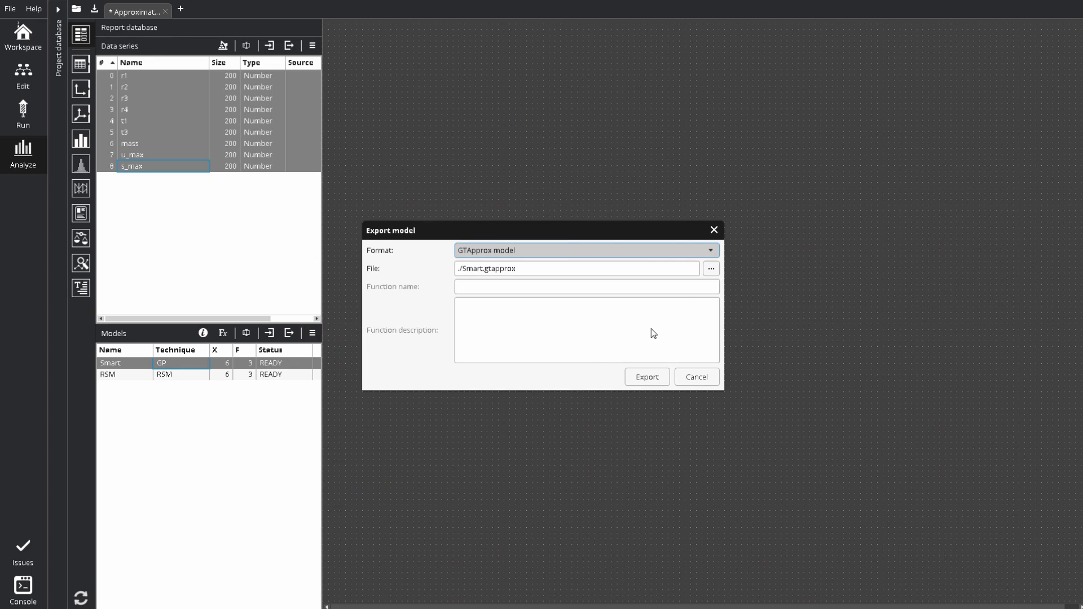
pyautogui.click(709, 252)
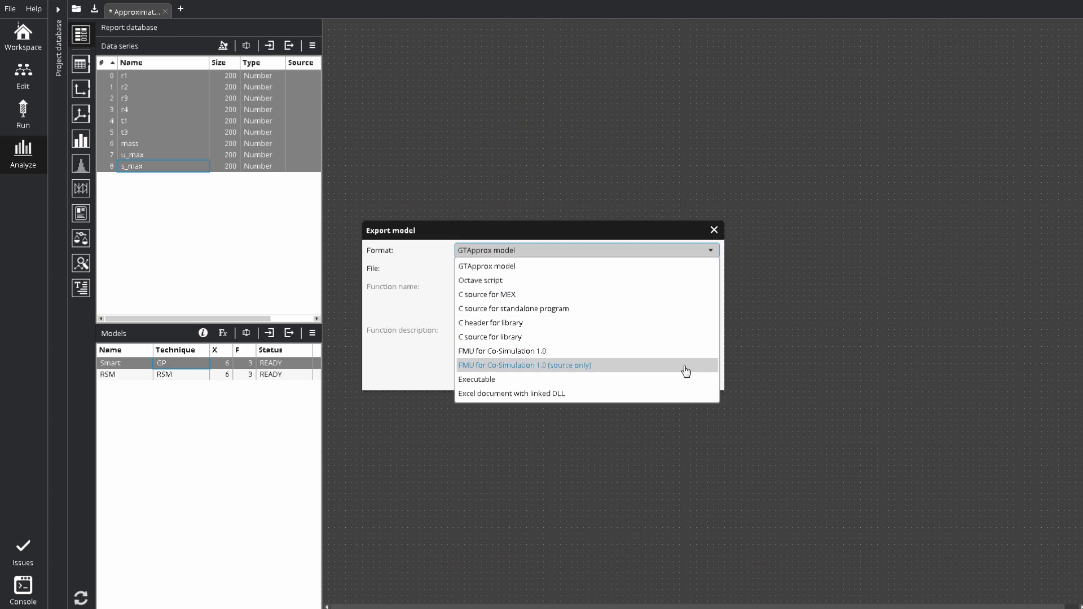
pyautogui.click(683, 395)
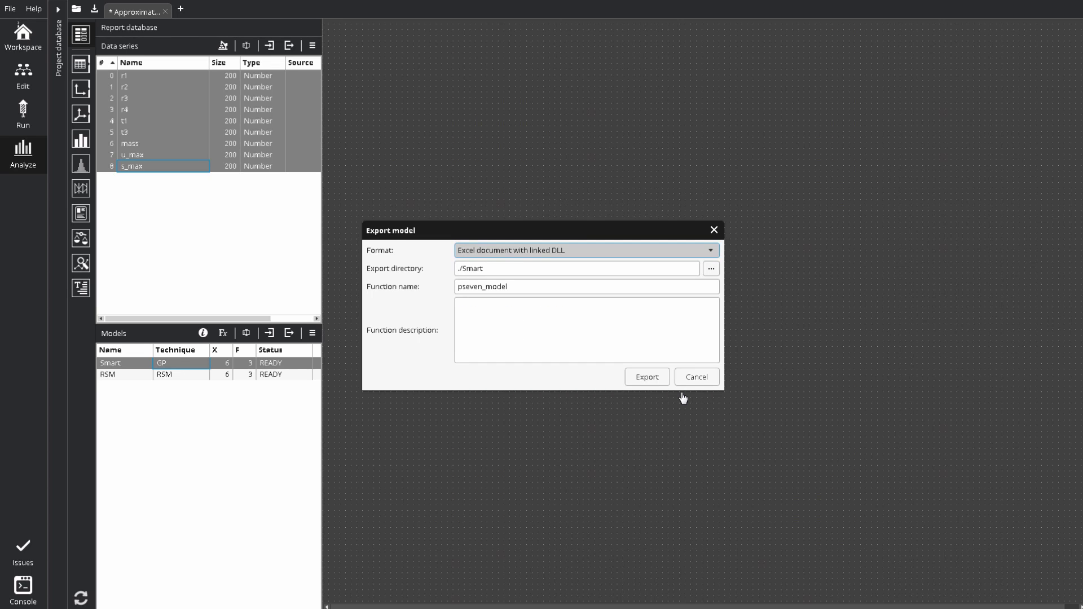
pyautogui.click(654, 383)
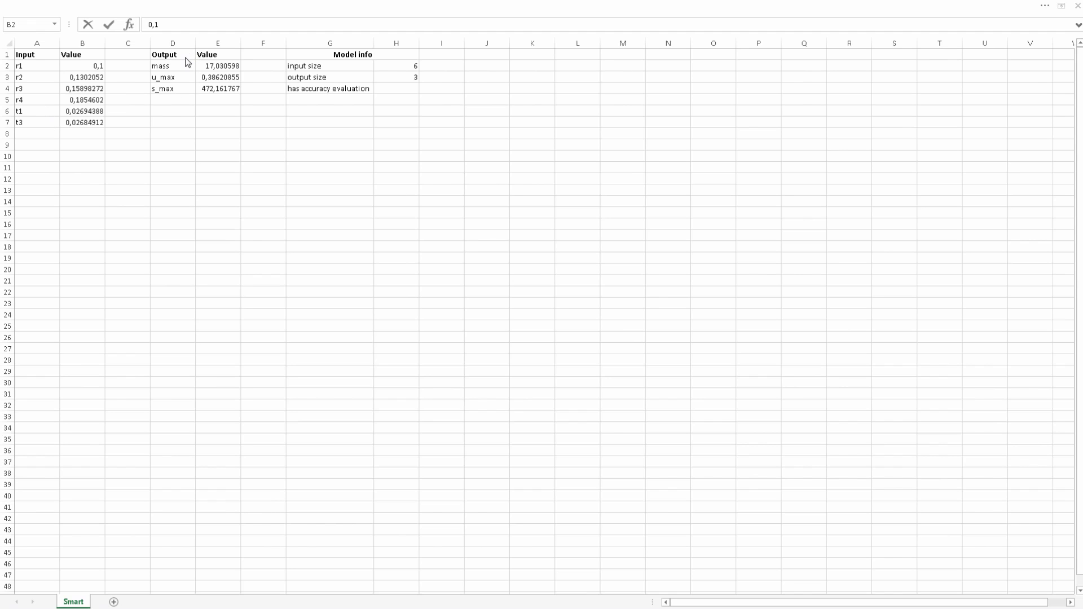
# Change r1 in cell B2 from 0,1 to 0,06 so the outputs recalculate.
pyautogui.doubleClick(102, 66)
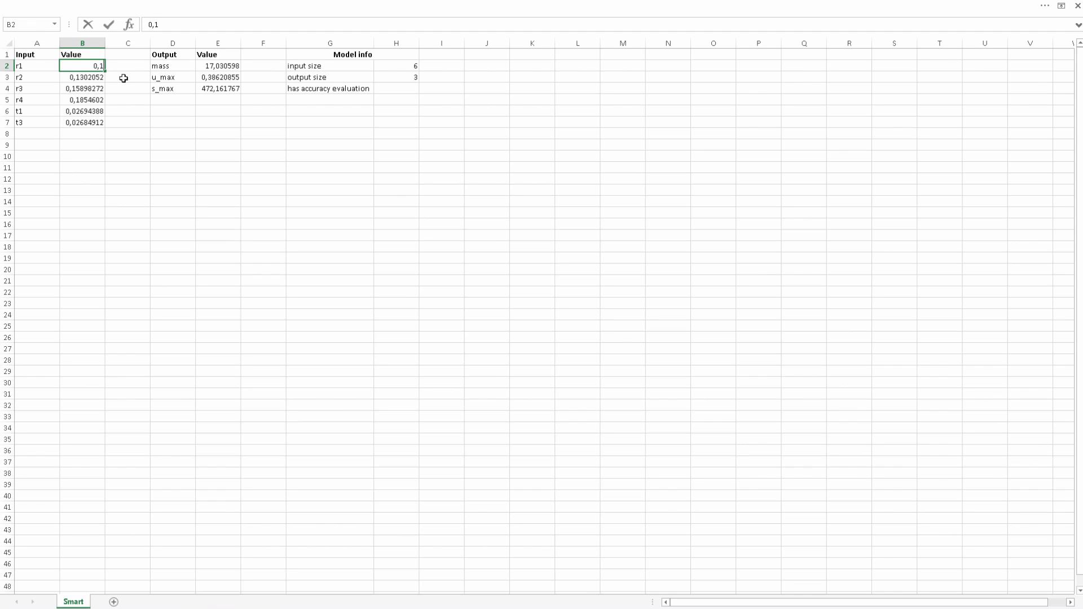
pyautogui.press('BackSpace')
pyautogui.write('06')
pyautogui.click(221, 100)
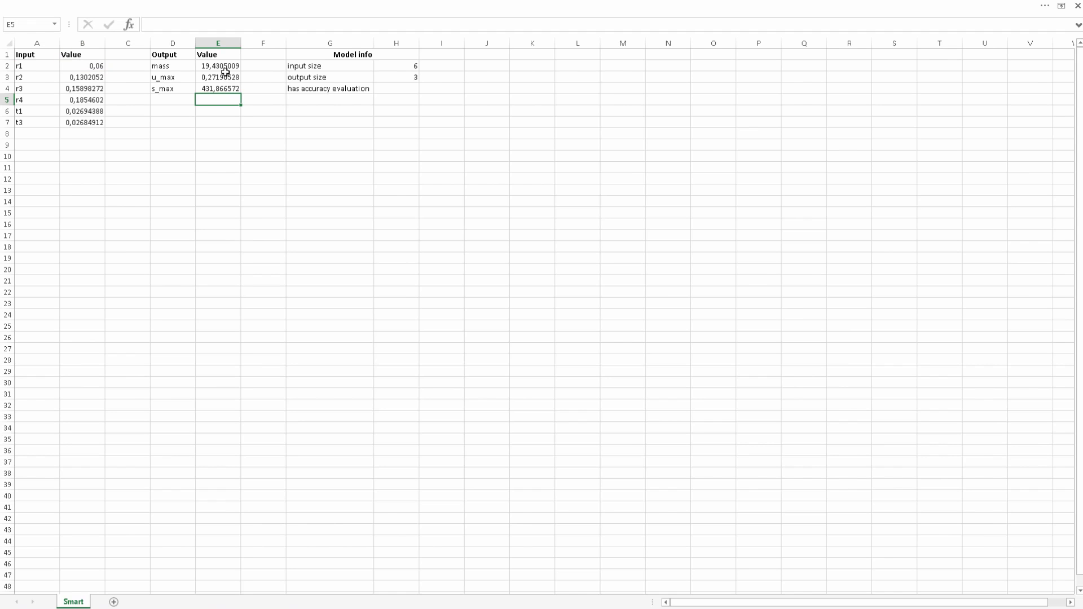